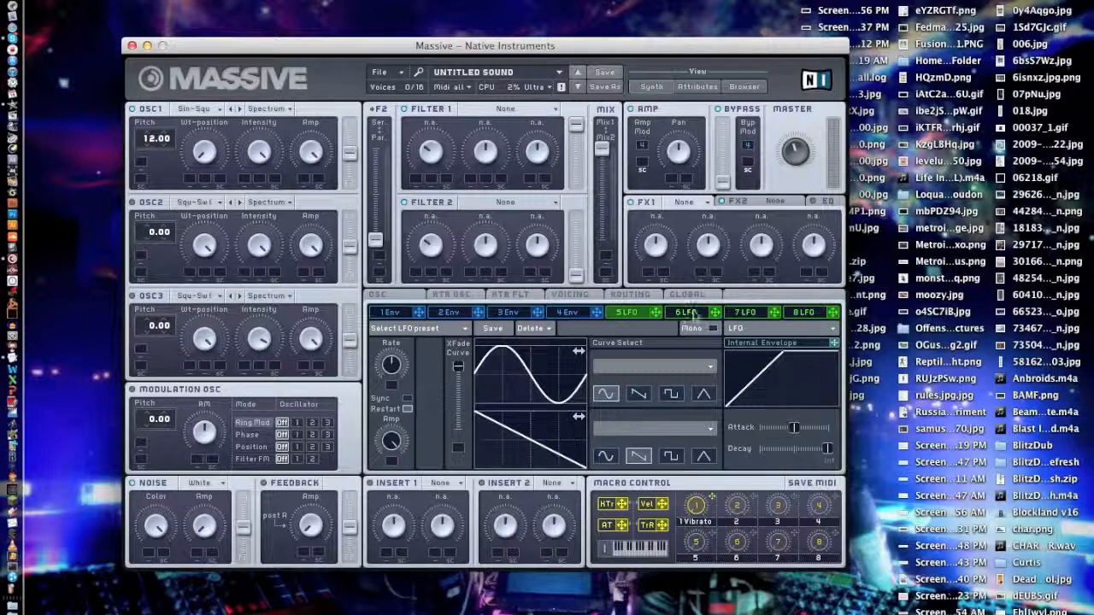
# Examine the parameter pages of the four envelopes and the four LFOs.
pyautogui.click(568, 313)
pyautogui.click(507, 315)
pyautogui.click(441, 314)
pyautogui.click(389, 314)
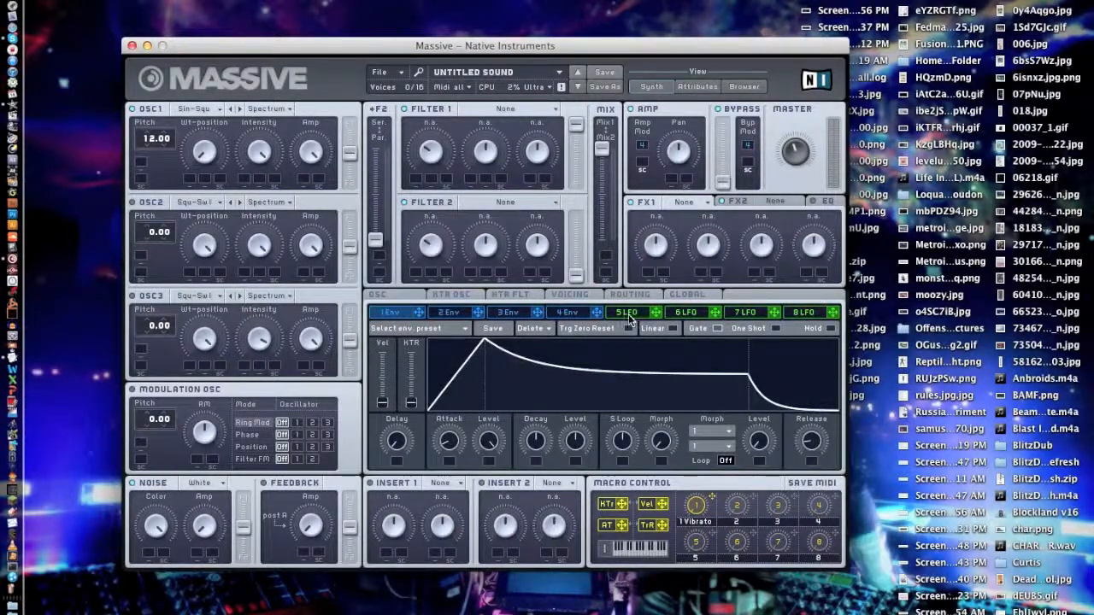
pyautogui.click(626, 313)
pyautogui.click(686, 312)
pyautogui.click(744, 313)
pyautogui.click(783, 314)
pyautogui.click(744, 314)
pyautogui.click(686, 314)
pyautogui.click(634, 313)
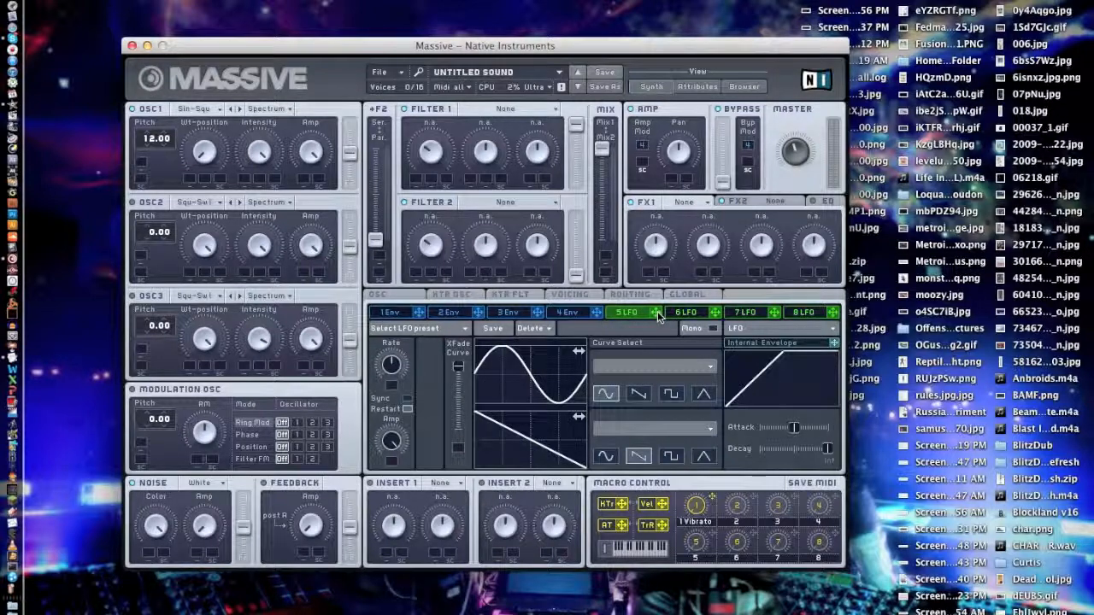
# Assign LFO 5 to oscillator 1's pitch, try a modulation amount of 54.00, and reset the amount to 0.00.
pyautogui.moveTo(655, 315); pyautogui.dragTo(145, 168)
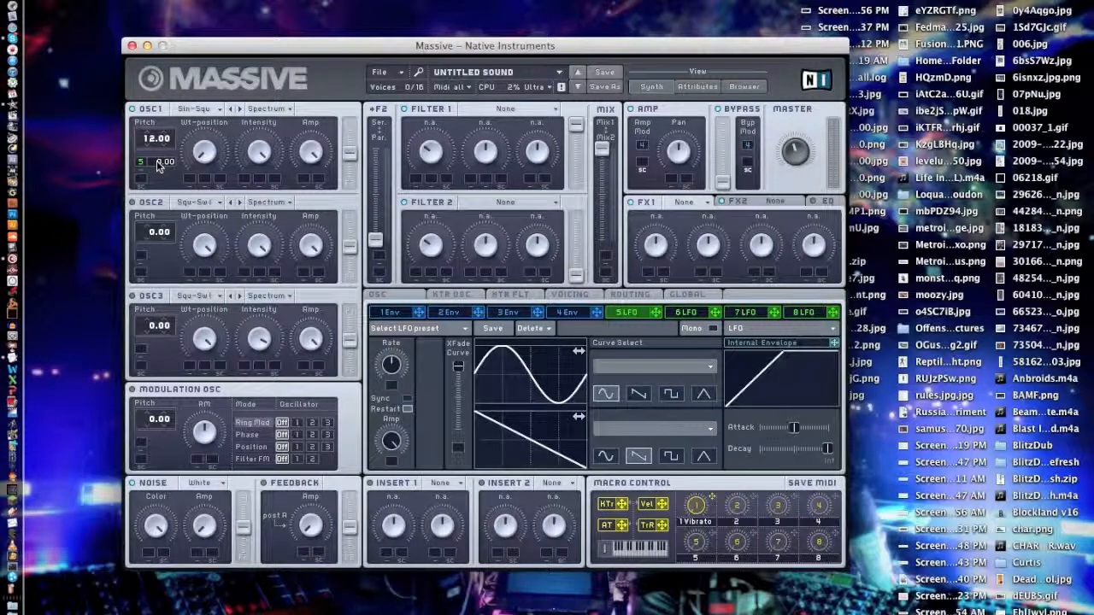
pyautogui.moveTo(159, 166); pyautogui.dragTo(139, 151)
pyautogui.moveTo(159, 125); pyautogui.dragTo(158, 84)
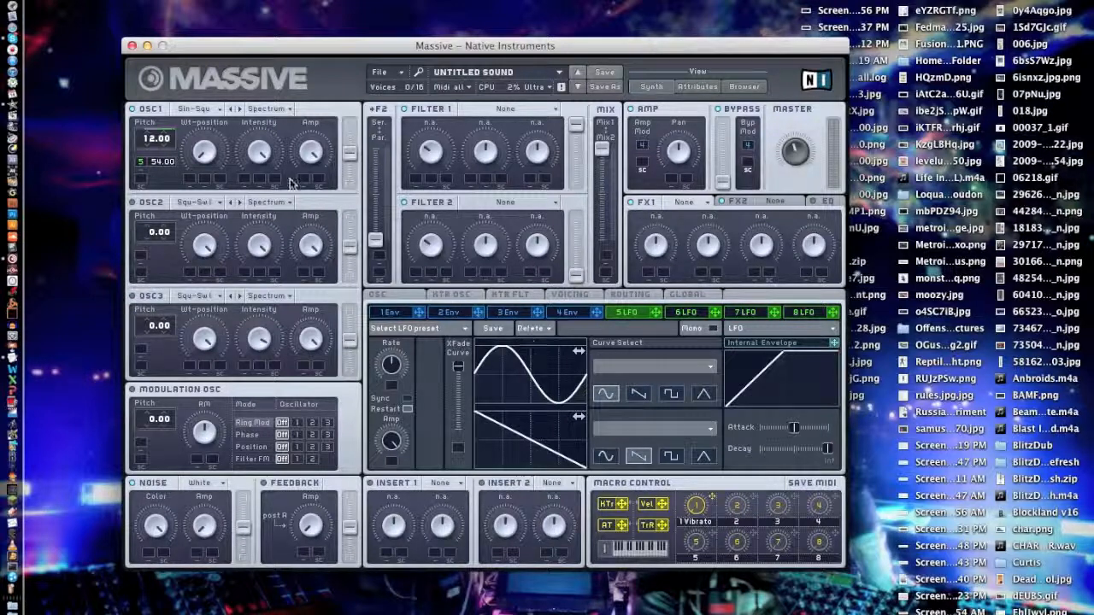
pyautogui.doubleClick(159, 164)
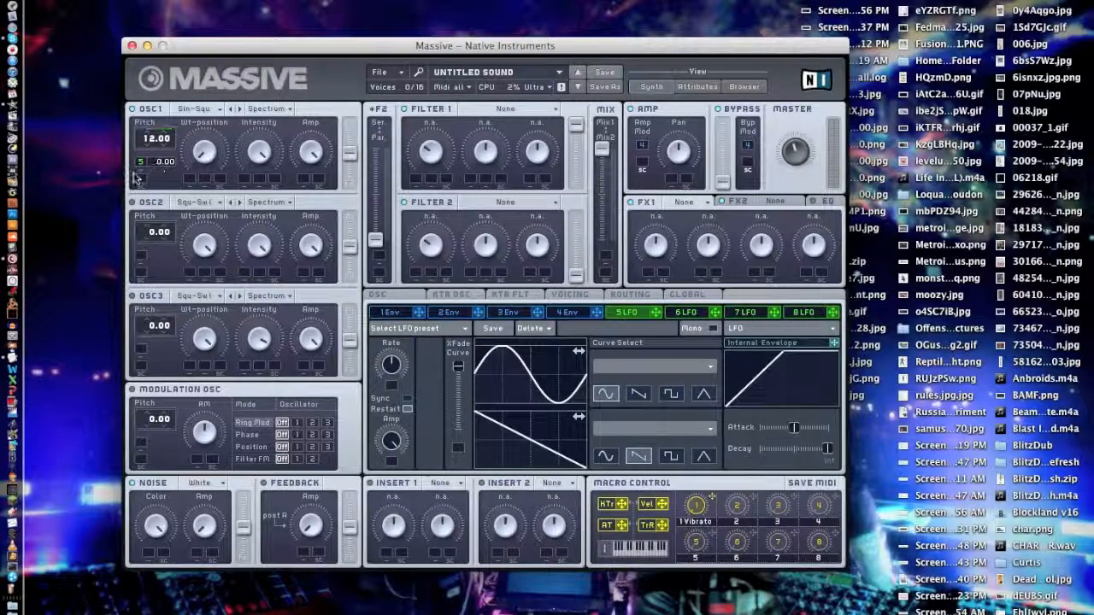
# Shape envelope 4 with its attack, decay level and release, and adjust the master volume.
pyautogui.click(572, 311)
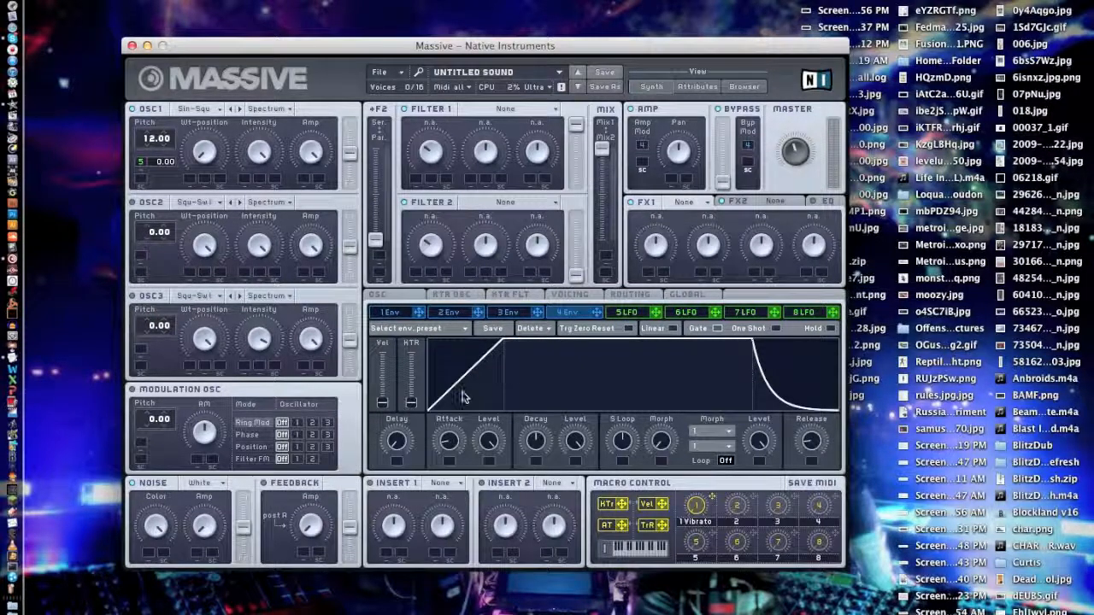
pyautogui.moveTo(450, 441); pyautogui.dragTo(453, 445)
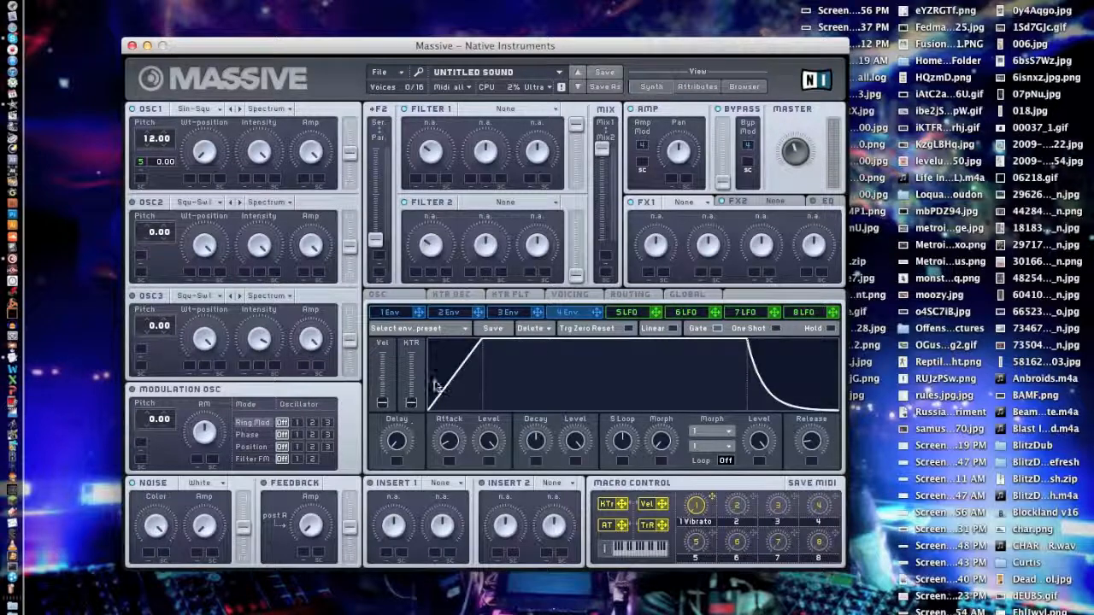
pyautogui.moveTo(449, 440); pyautogui.dragTo(418, 434)
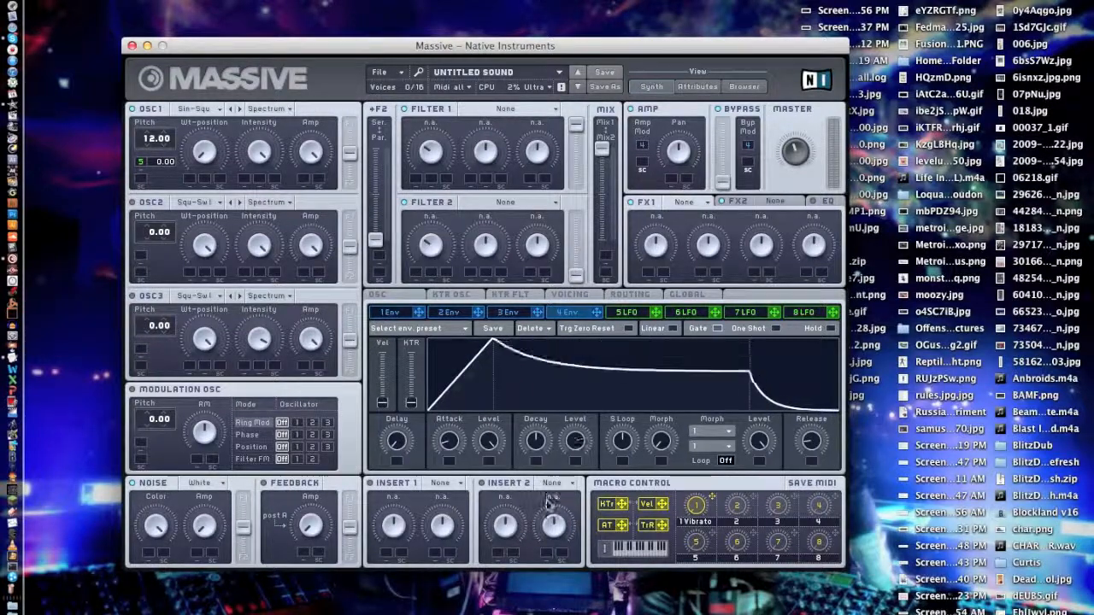
pyautogui.moveTo(822, 455)
pyautogui.mouseDown()
pyautogui.moveTo(818, 393)
pyautogui.moveTo(807, 410)
pyautogui.moveTo(812, 465)
pyautogui.moveTo(803, 432)
pyautogui.moveTo(801, 452)
pyautogui.mouseUp()
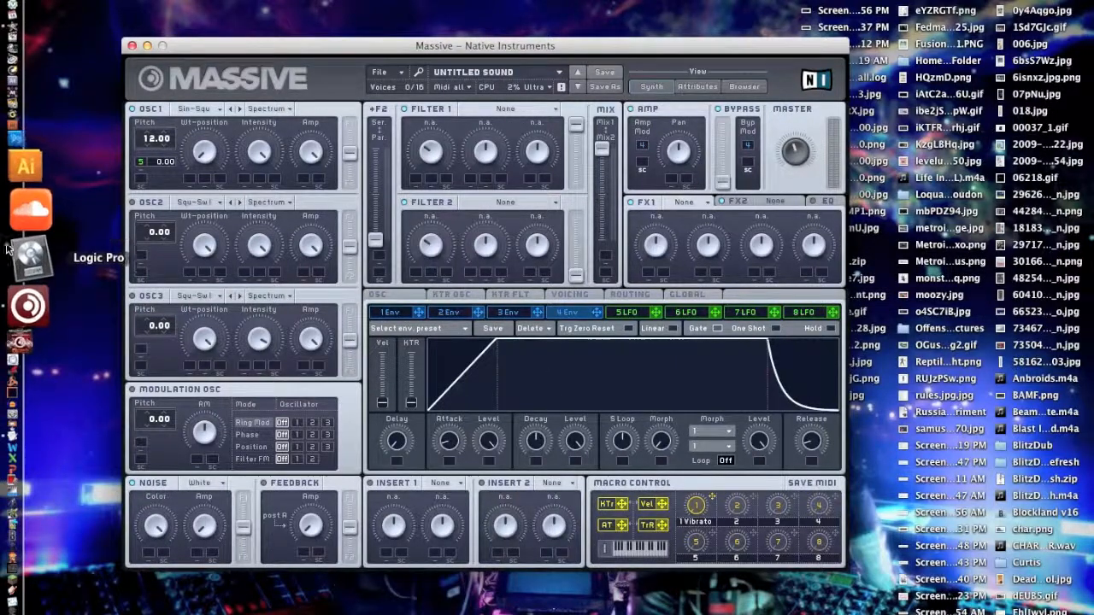
pyautogui.moveTo(574, 440); pyautogui.dragTo(572, 493)
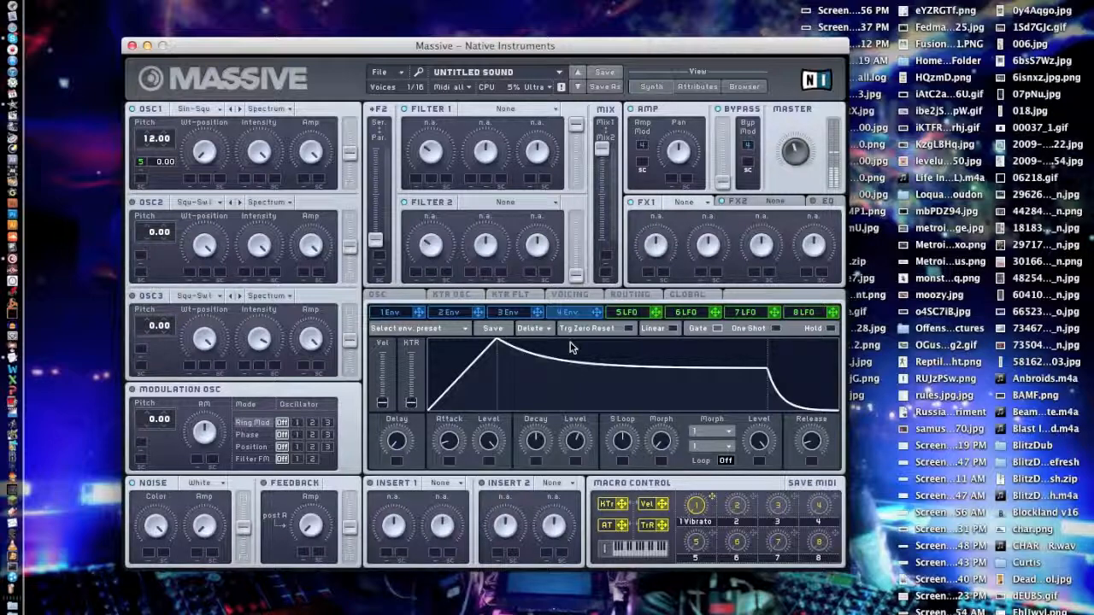
pyautogui.moveTo(793, 156); pyautogui.dragTo(796, 131)
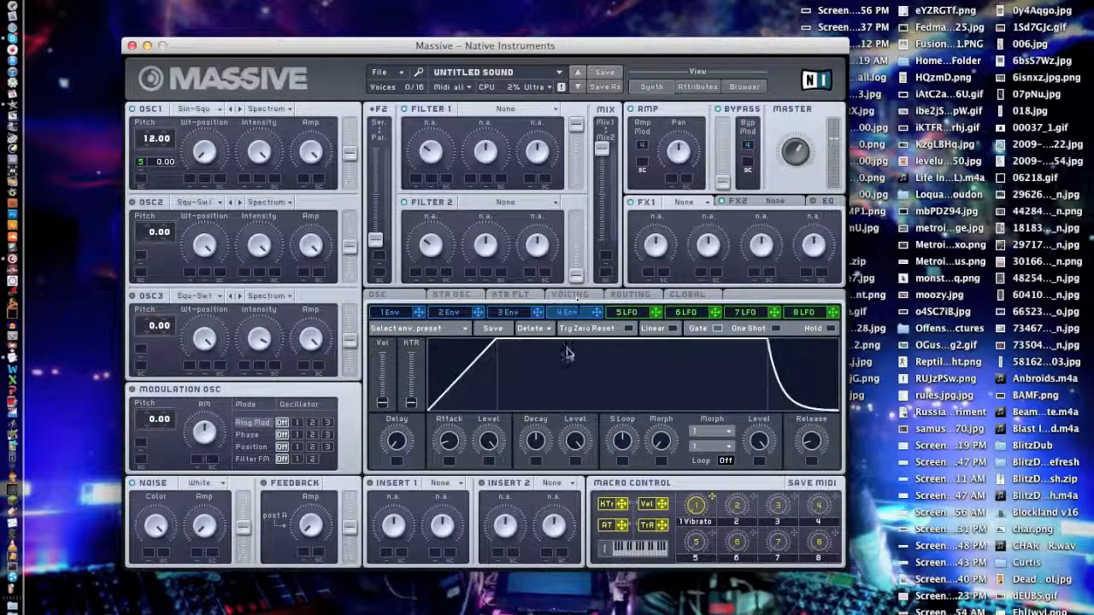
# Try an LFO 5 modulation amount of 24.00 on oscillator 1's pitch and reset the amount to 0.00.
pyautogui.click(622, 315)
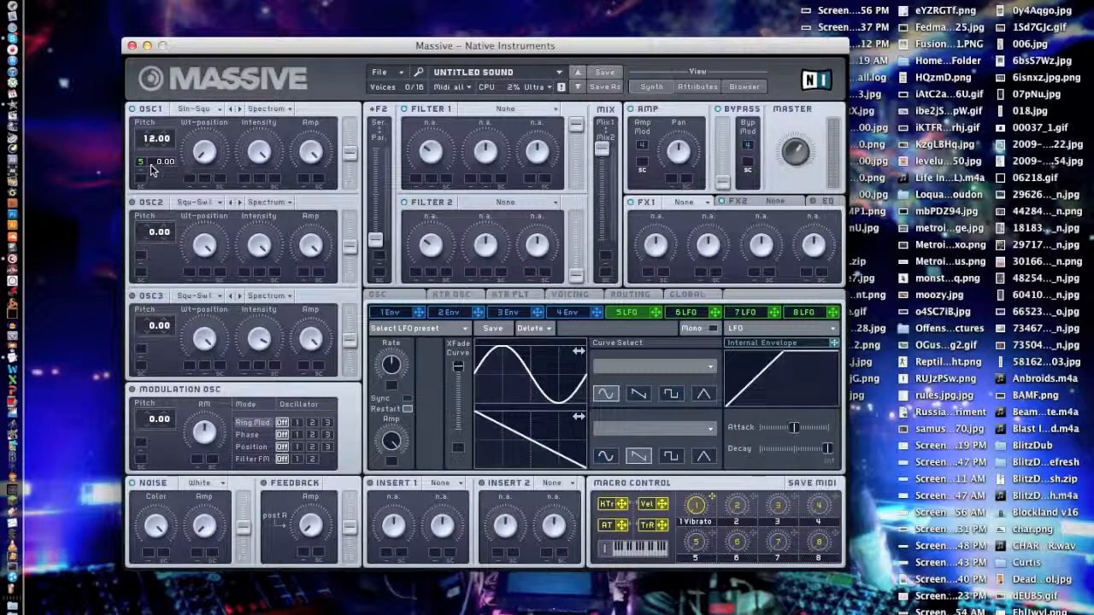
pyautogui.moveTo(162, 158); pyautogui.dragTo(161, 128)
pyautogui.press('XF86MonBrightnessUp')
pyautogui.press('XF86MonBrightnessUp')
pyautogui.press('XF86MonBrightnessUp')
pyautogui.press('XF86MonBrightnessUp')
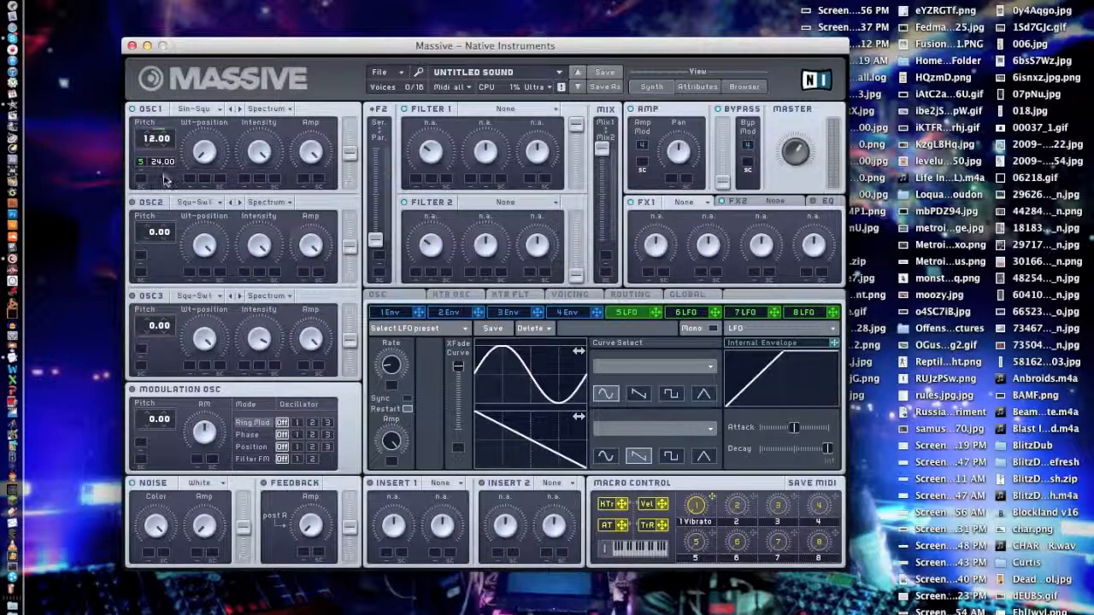
pyautogui.moveTo(157, 160); pyautogui.dragTo(156, 163)
# Set Filter 1 to the Daft type and route oscillator 1 fully into Filter 1.
pyautogui.click(504, 109)
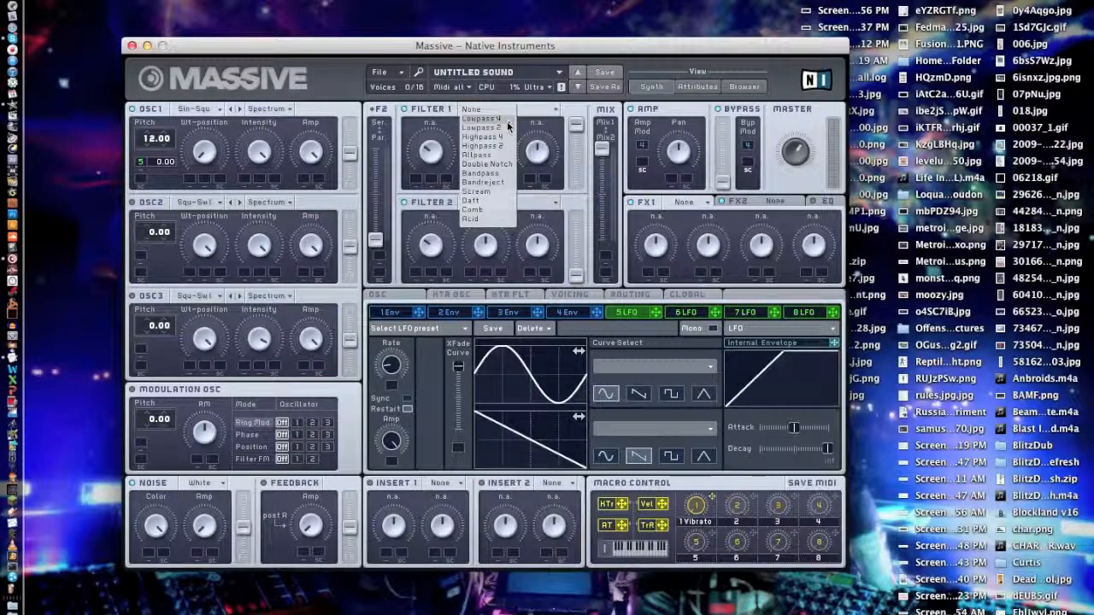
pyautogui.click(471, 200)
pyautogui.moveTo(351, 154); pyautogui.dragTo(356, 99)
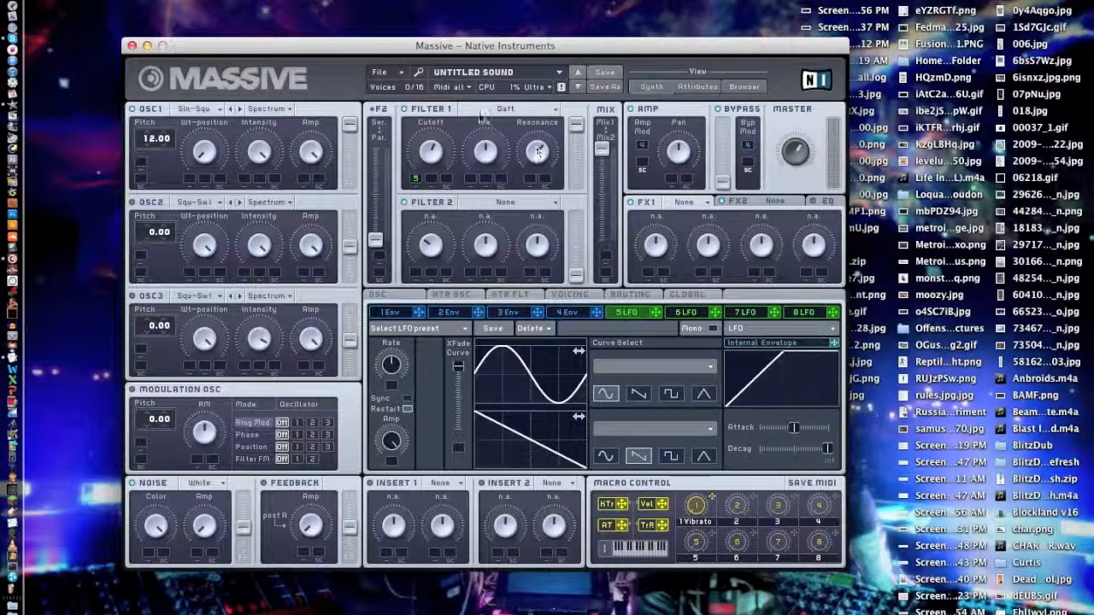
pyautogui.click(505, 109)
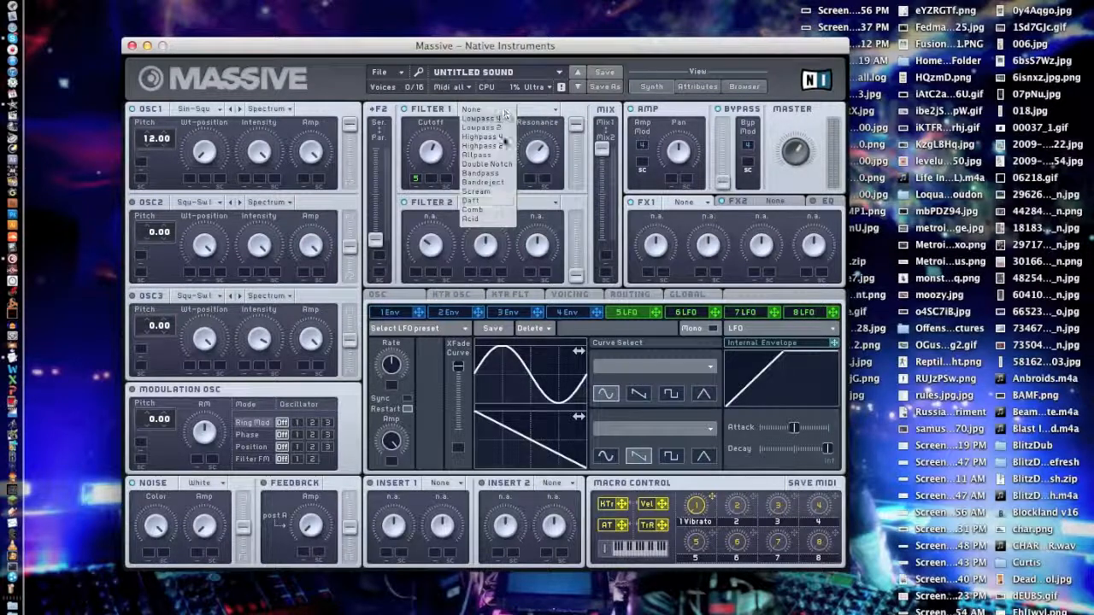
pyautogui.click(491, 199)
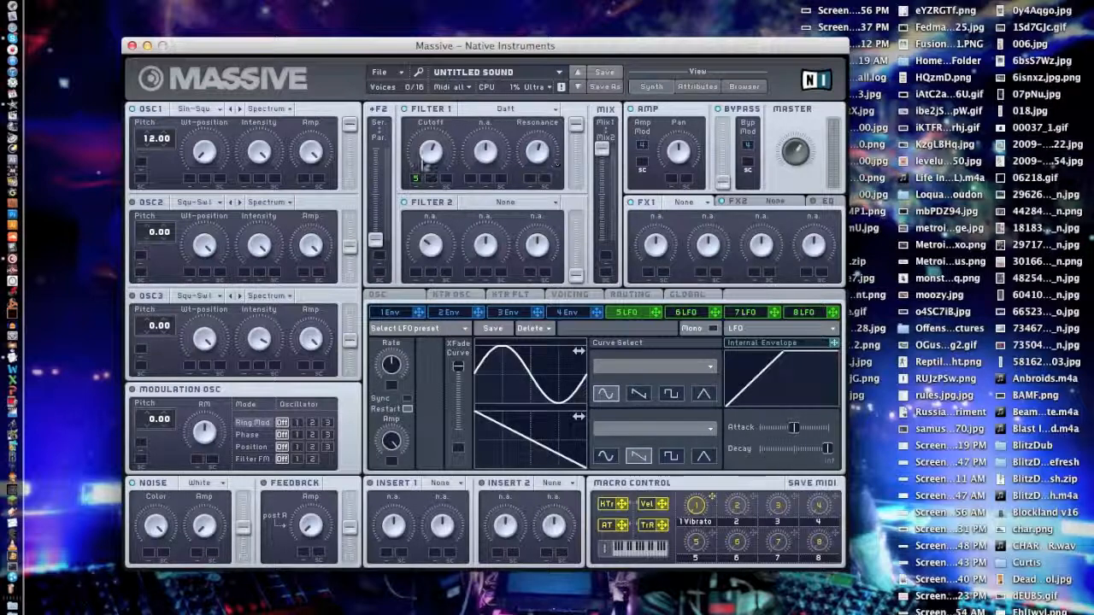
# Try an LFO 5 modulation range on Filter 1's cutoff, and reset both the range and the cutoff to default.
pyautogui.moveTo(417, 177); pyautogui.dragTo(425, 147)
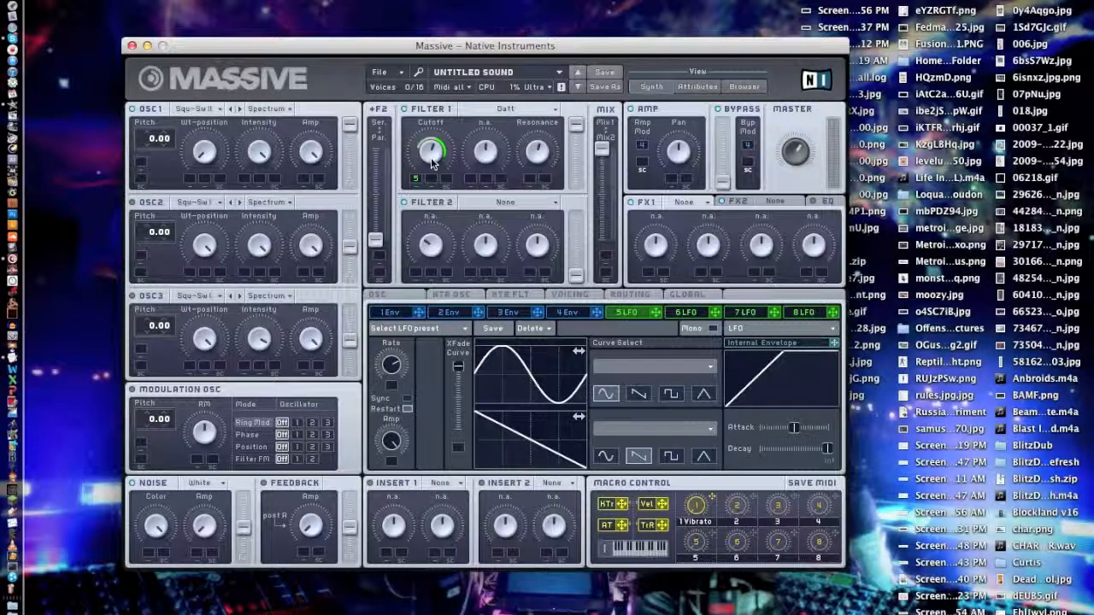
pyautogui.doubleClick(416, 182)
pyautogui.doubleClick(434, 152)
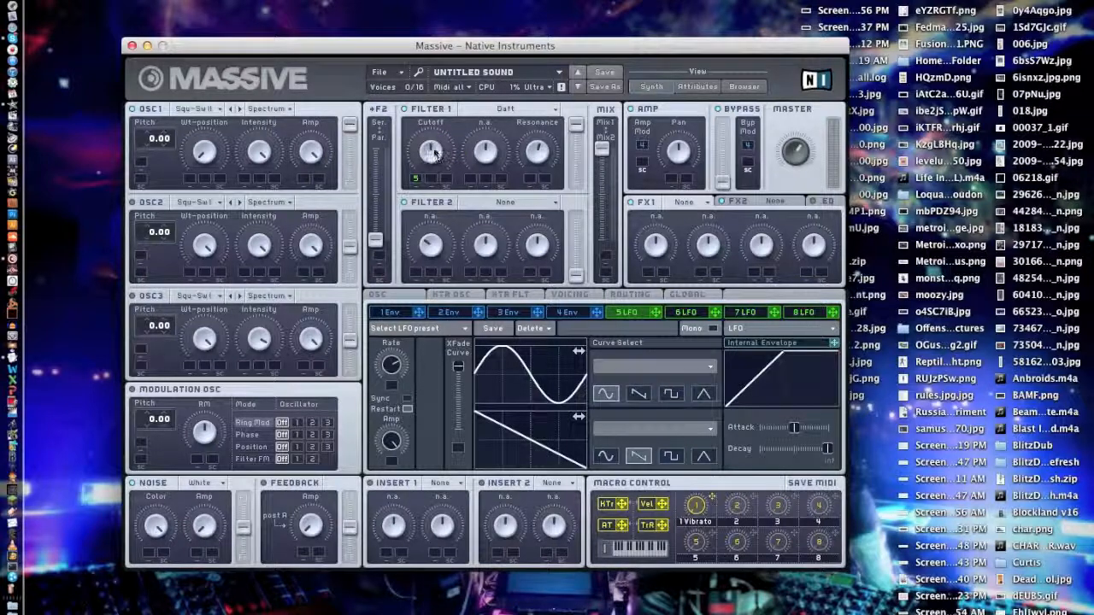
# Switch off Filter 1, return oscillator 1's filter routing to the middle, and choose the Squ-Sw I wavetable for oscillator 1.
pyautogui.click(405, 110)
pyautogui.moveTo(349, 127); pyautogui.dragTo(350, 162)
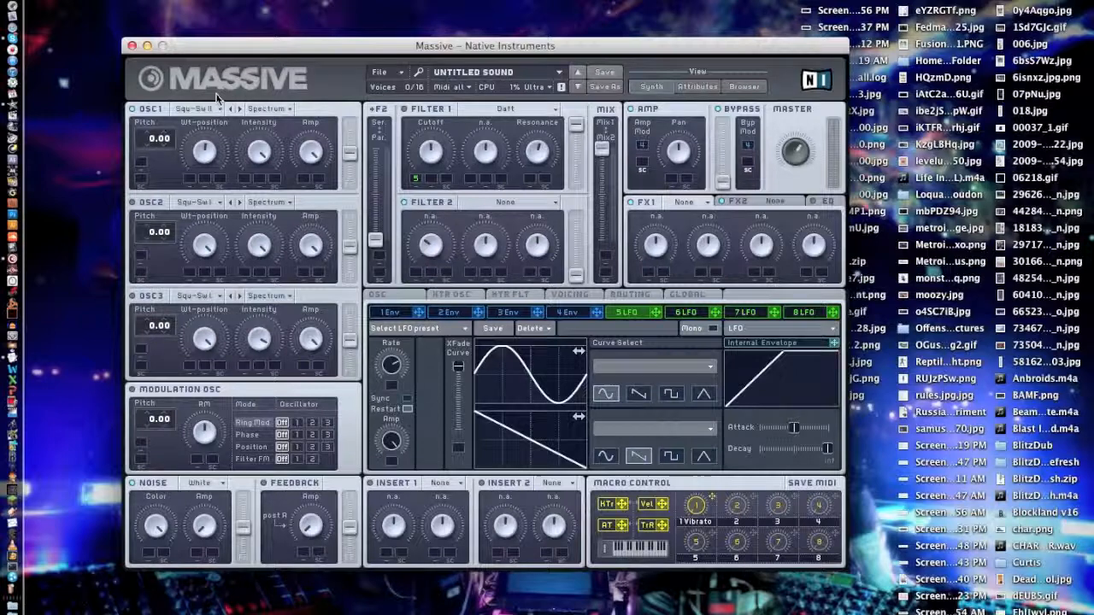
pyautogui.click(196, 109)
pyautogui.click(265, 134)
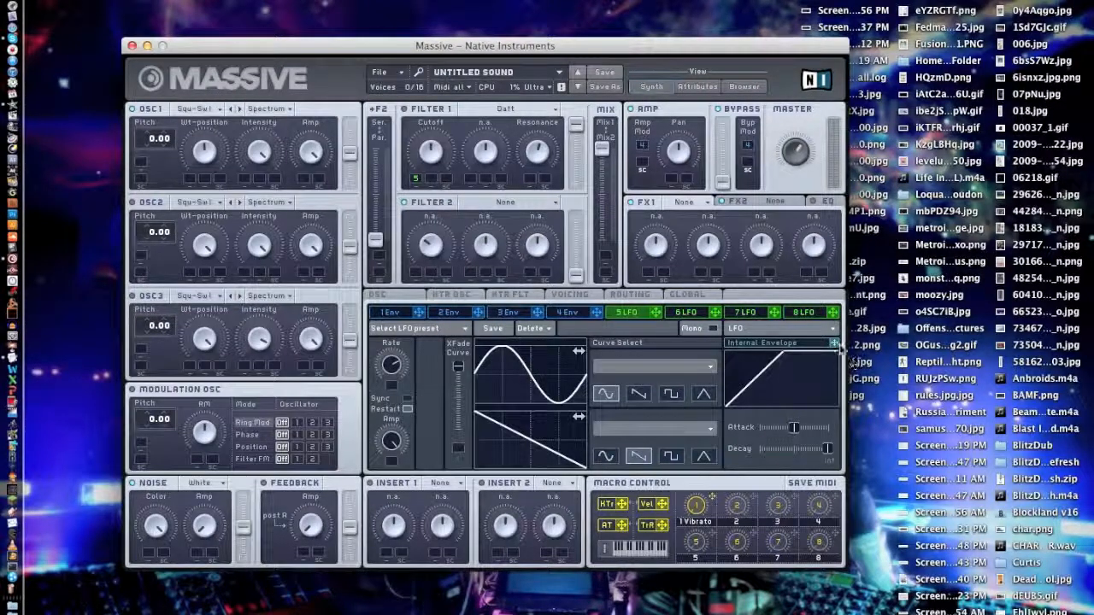
# Modulate LFO 5's rate with its internal envelope, and shorten that envelope's attack and decay.
pyautogui.click(401, 314)
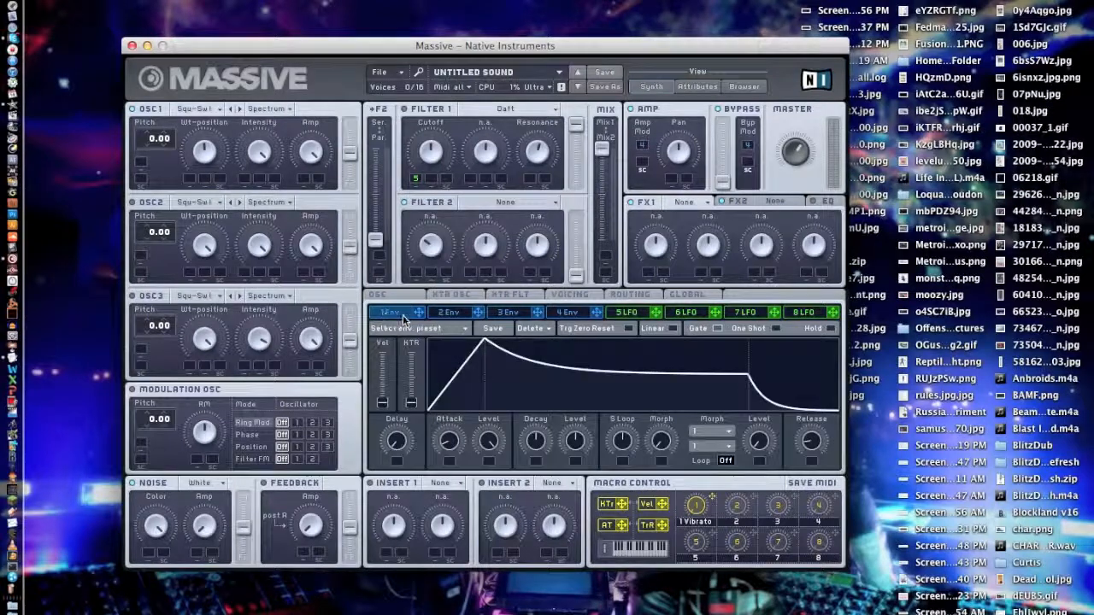
pyautogui.click(627, 313)
pyautogui.moveTo(835, 343); pyautogui.dragTo(392, 386)
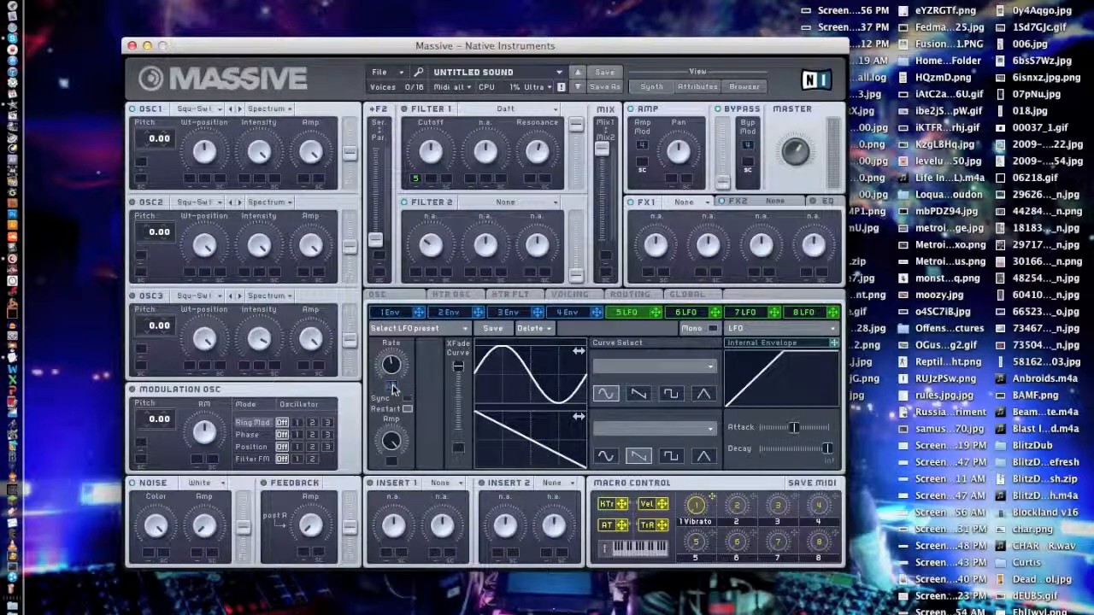
pyautogui.moveTo(392, 389); pyautogui.dragTo(394, 362)
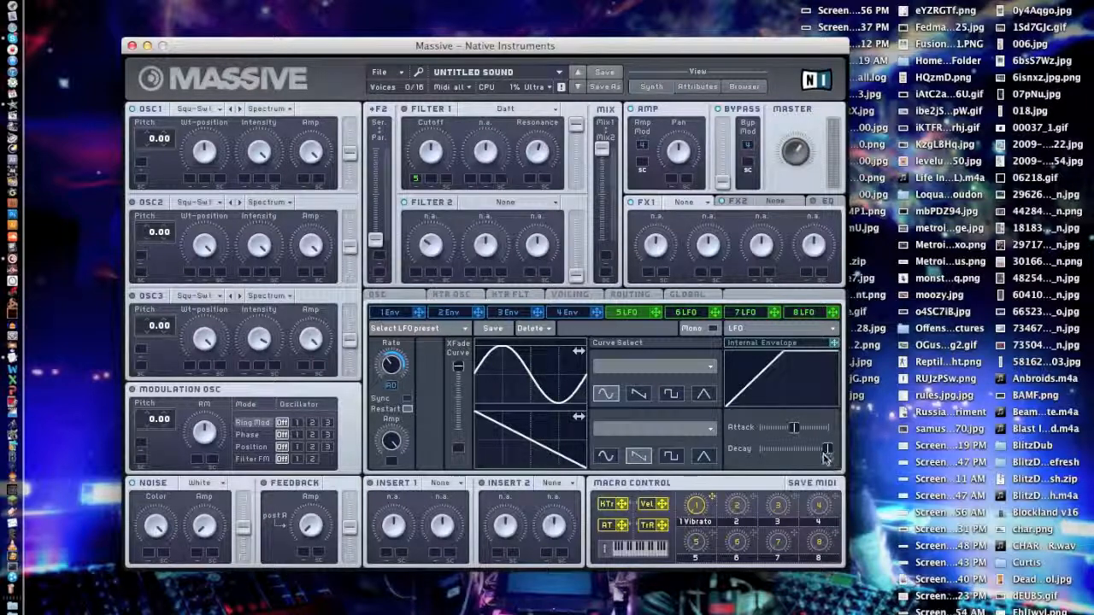
pyautogui.moveTo(826, 450); pyautogui.dragTo(788, 429)
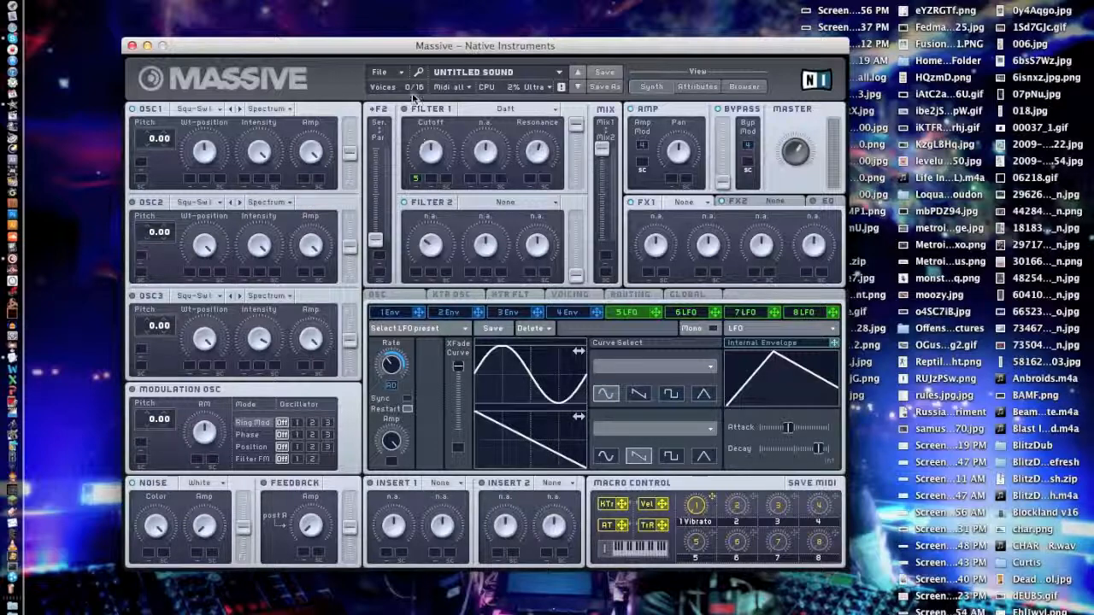
pyautogui.moveTo(787, 428); pyautogui.dragTo(817, 455)
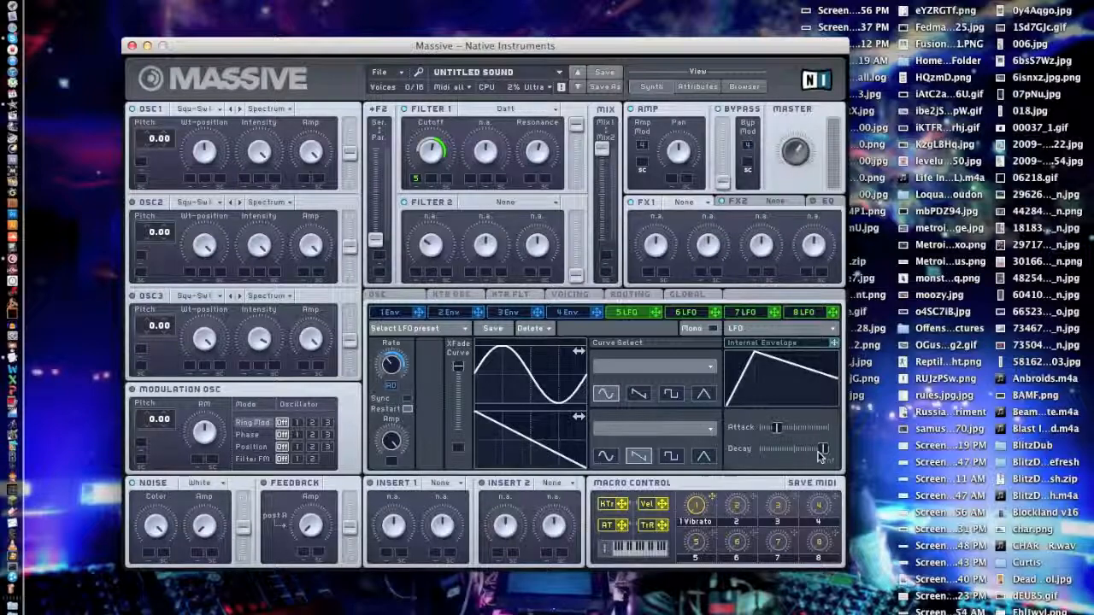
# Close the synthesizer window.
pyautogui.click(132, 45)
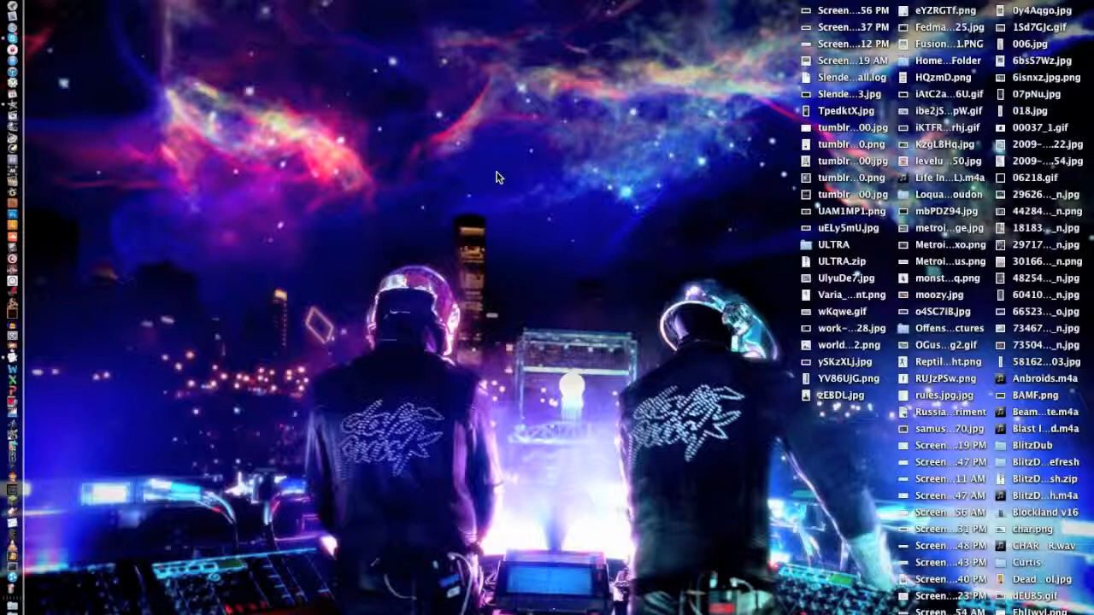
pyautogui.moveTo(488, 147); pyautogui.dragTo(508, 206)
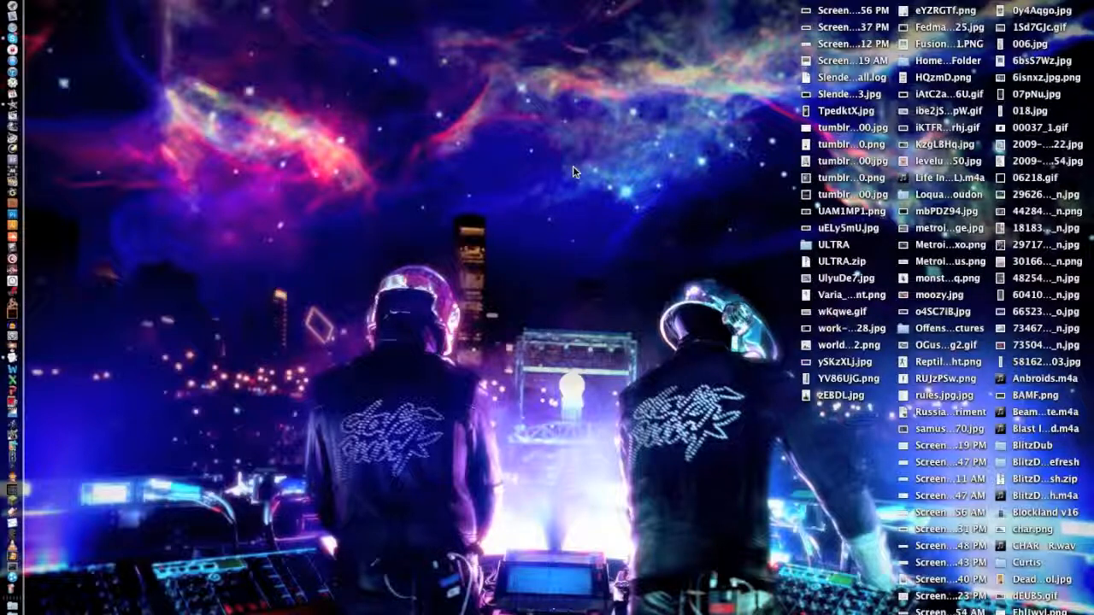